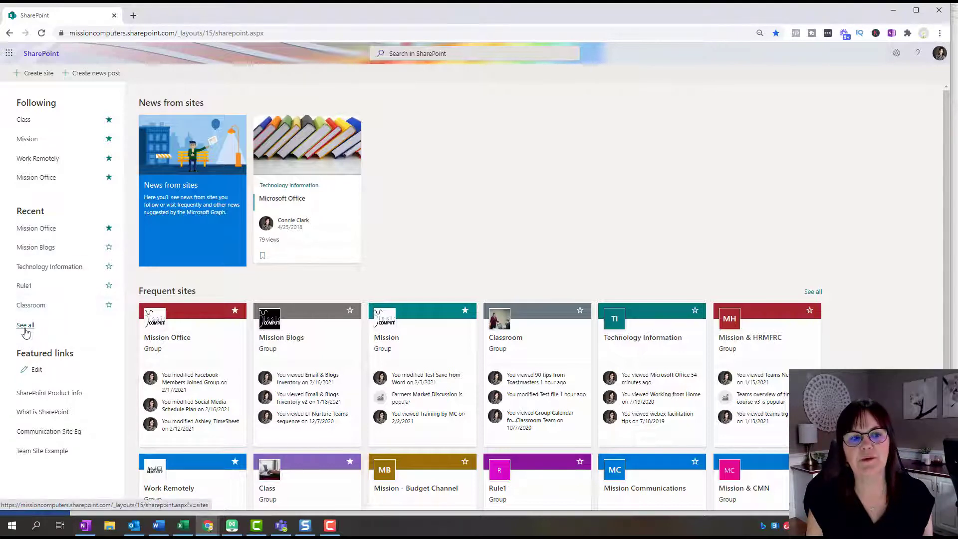
Step: Show all recent SharePoint sites, including Mission Blogs, Classroom, Rule1 and Mission & IBEW
click(24, 327)
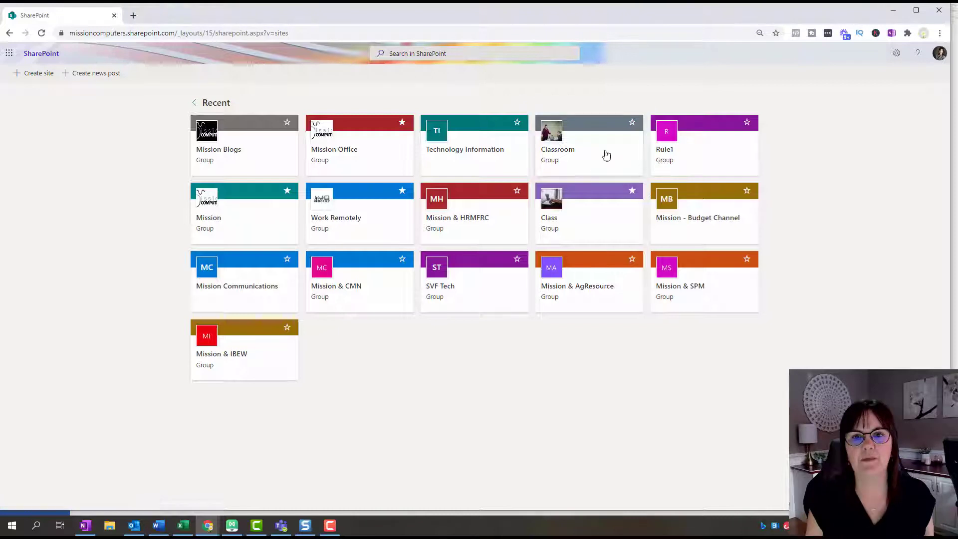
Step: Minimize Chrome and return to the Word document, typing 'test' into it
click(893, 10)
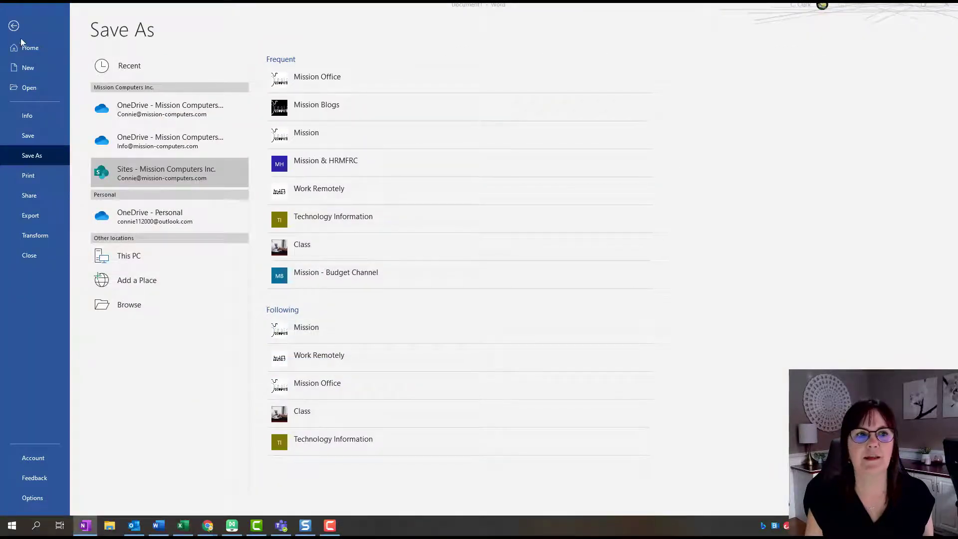
click(19, 40)
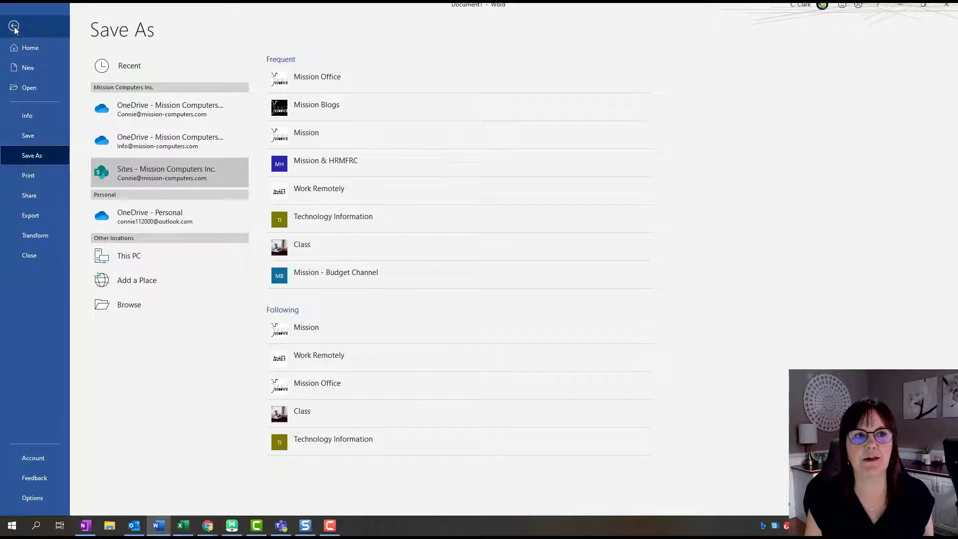
click(14, 28)
text(test)
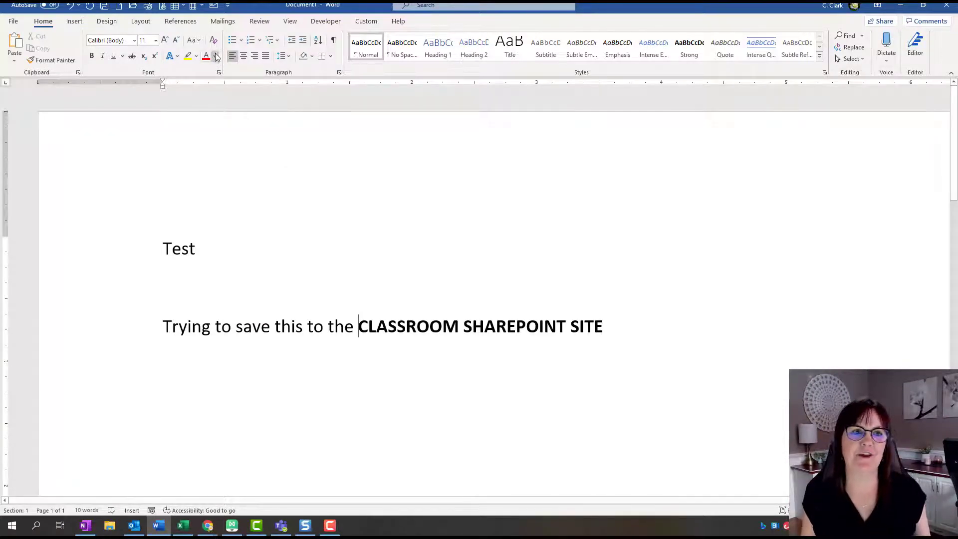
Step: List the Sites - Mission Computers Inc locations in Save As, such as Mission Office and Class
click(18, 22)
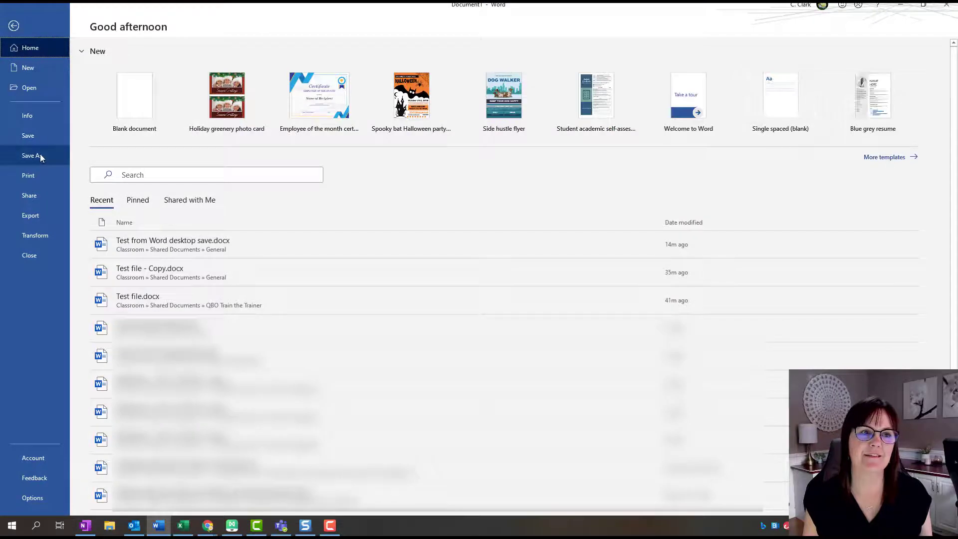
click(41, 155)
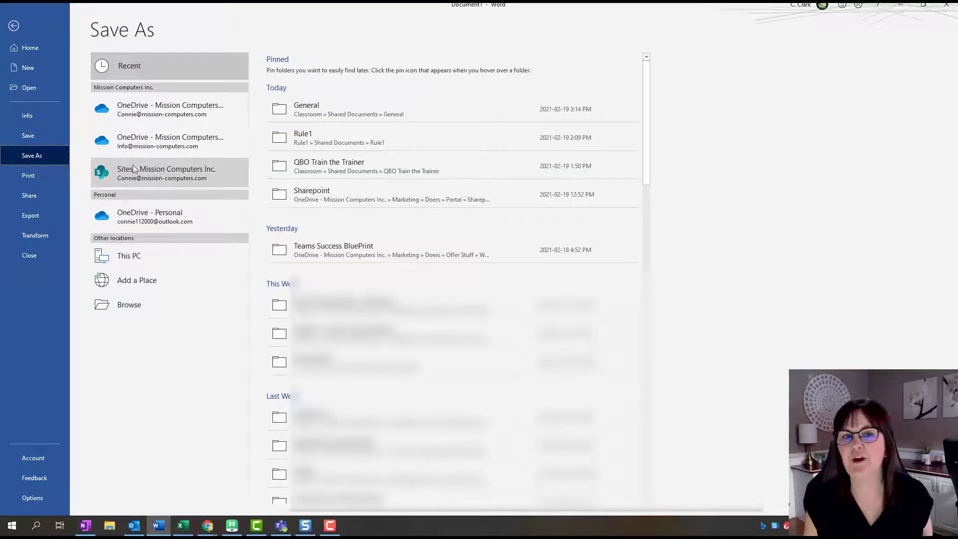
click(138, 280)
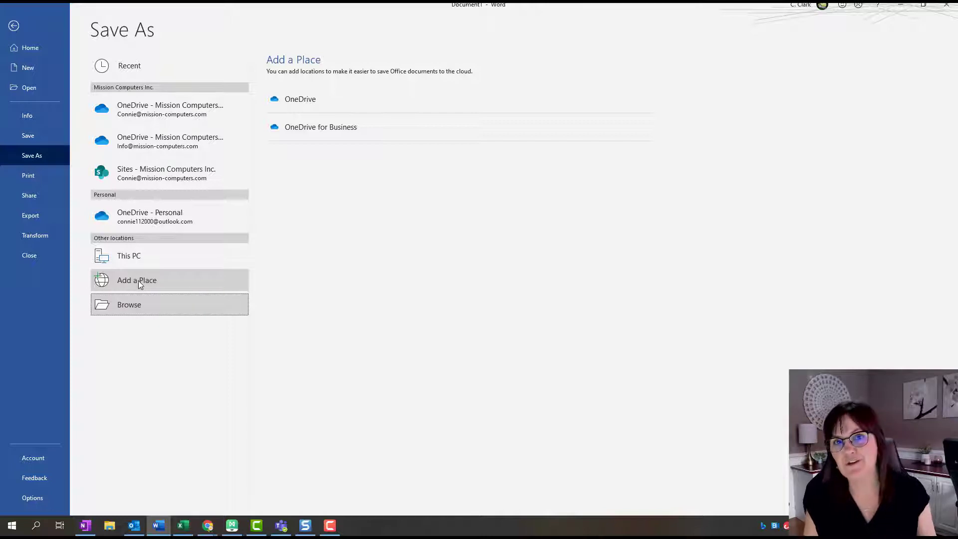
click(180, 175)
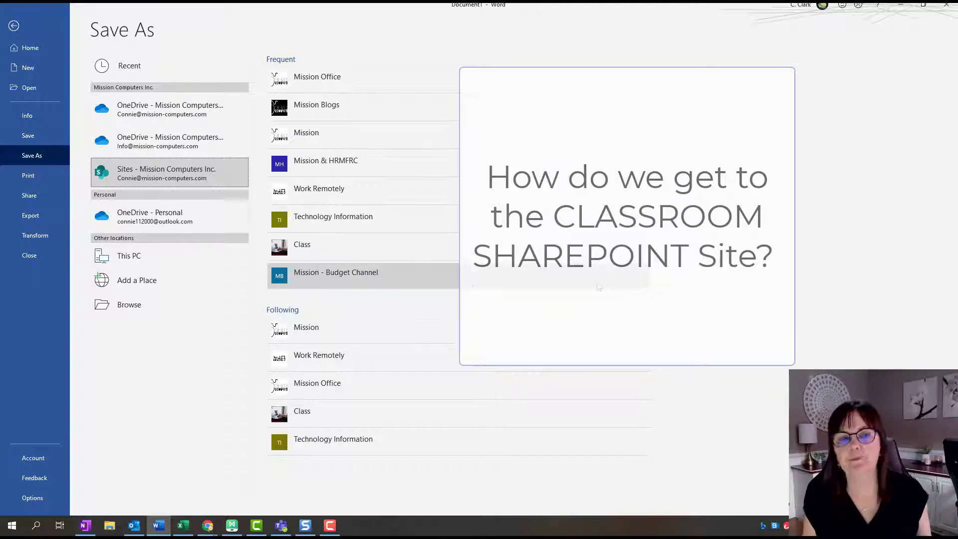
Step: Open the full Save As window and navigate to the Mission Computers Inc sites location
click(124, 307)
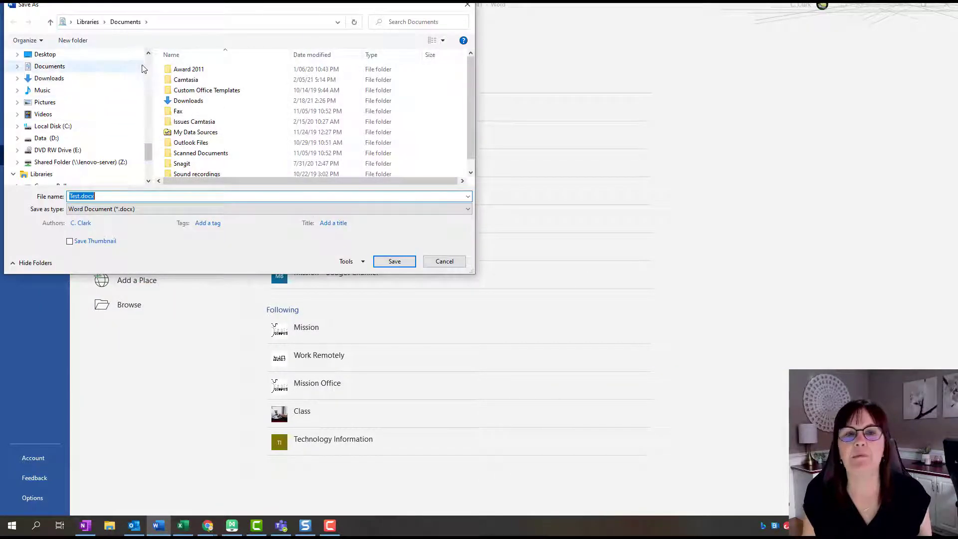
scroll(139, 70, down, 10)
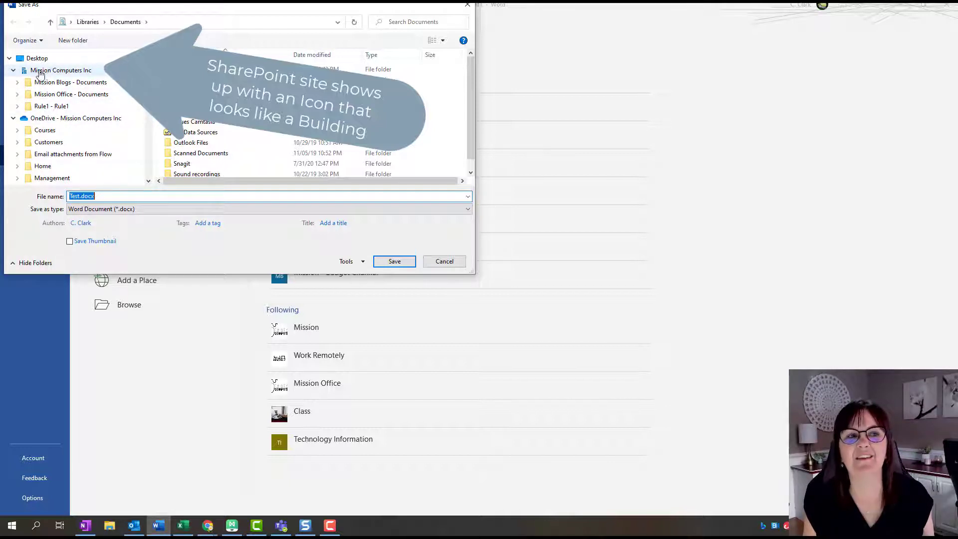
click(44, 73)
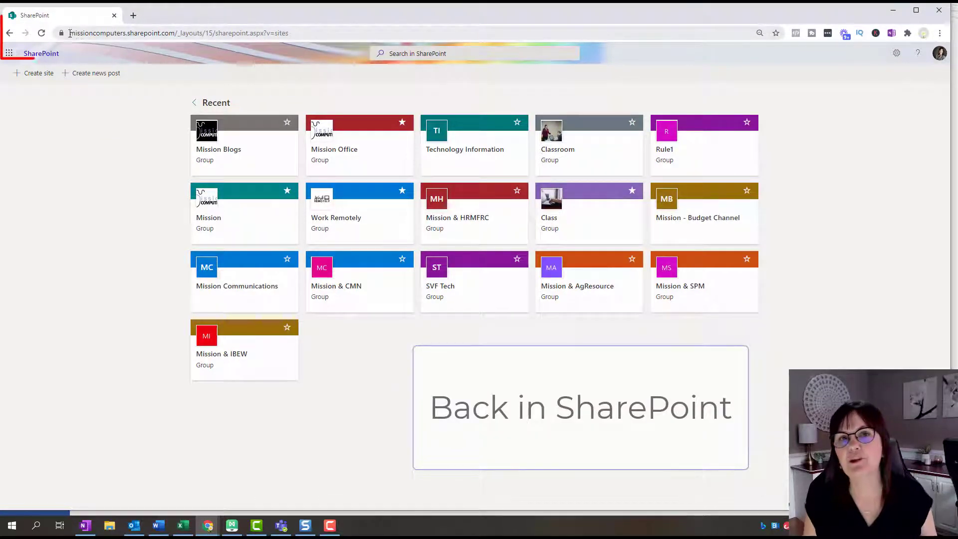
Step: Open the Classroom site, copy its web address, and bring back Word's Save As window
drag(71, 30, 202, 33)
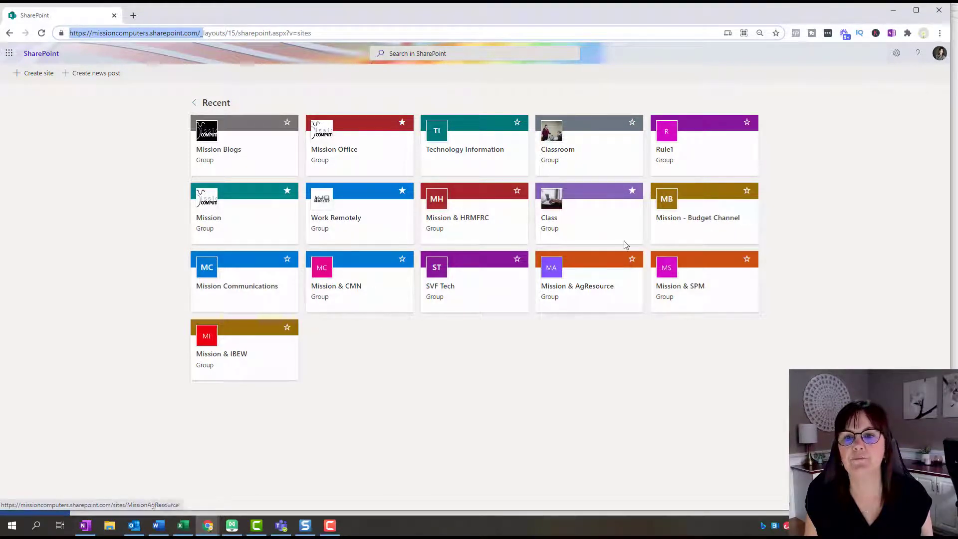
click(602, 146)
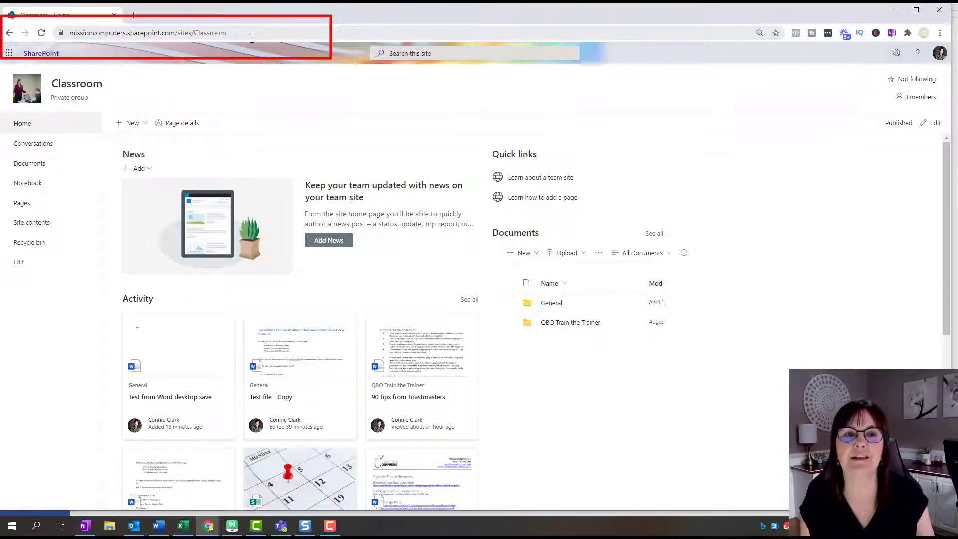
drag(247, 33, 69, 33)
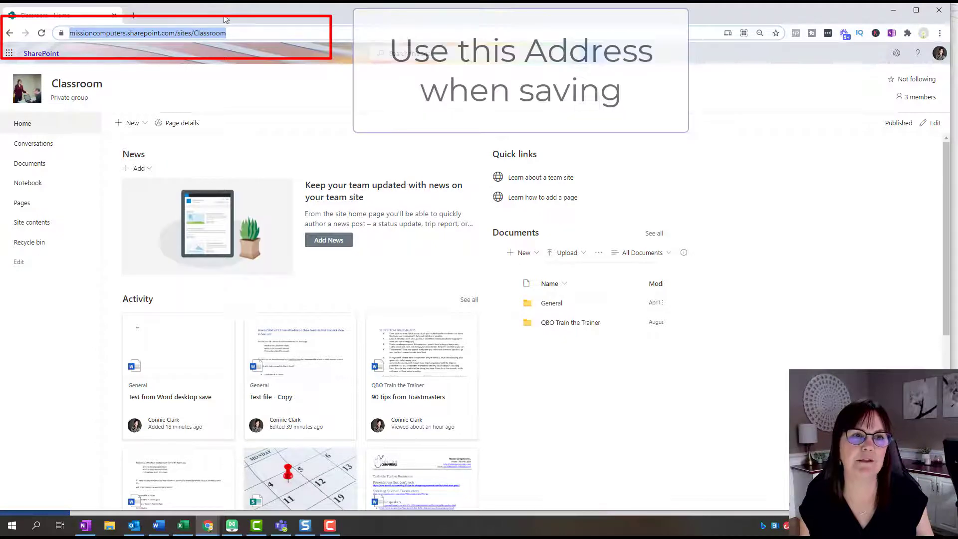
right_click(166, 34)
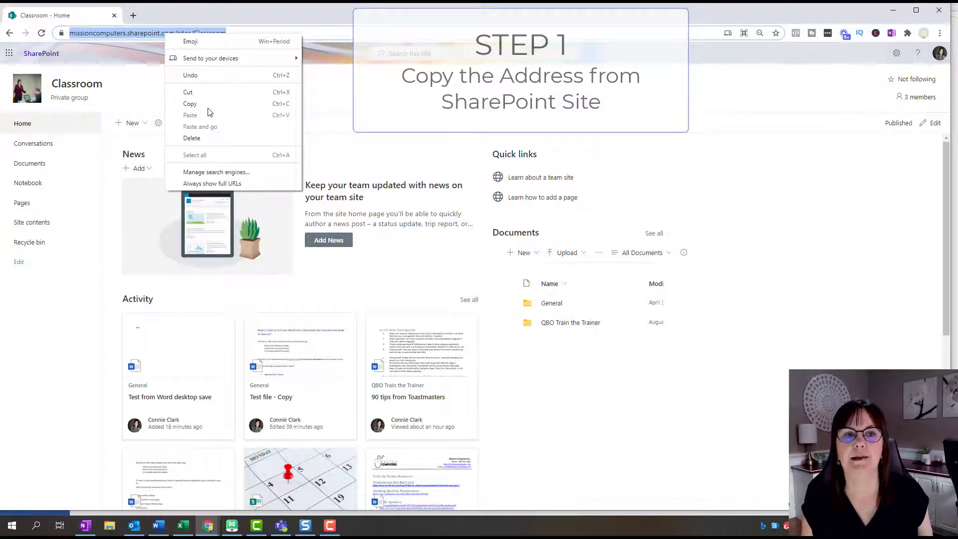
click(207, 105)
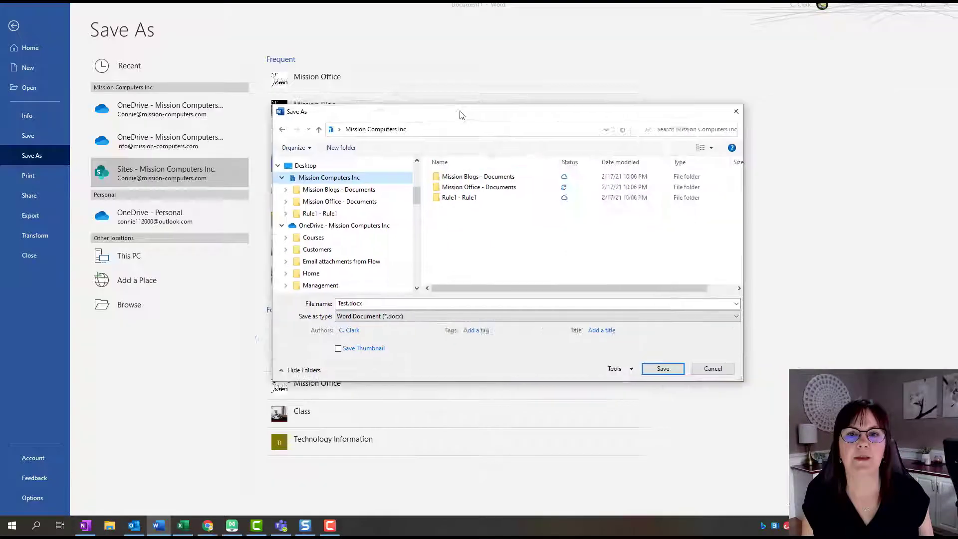
drag(461, 113, 377, 64)
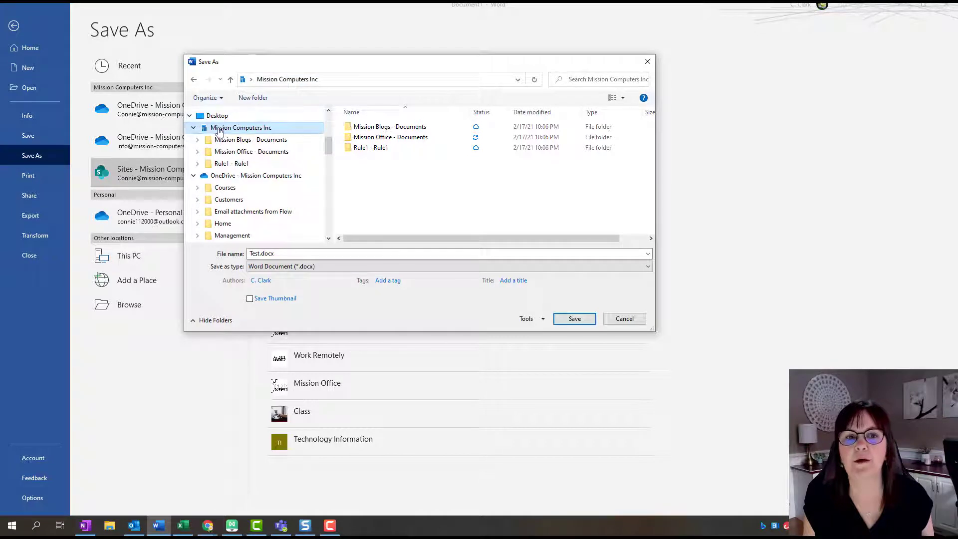
Step: Paste the Classroom site address into the Save As location bar and go to it
click(252, 129)
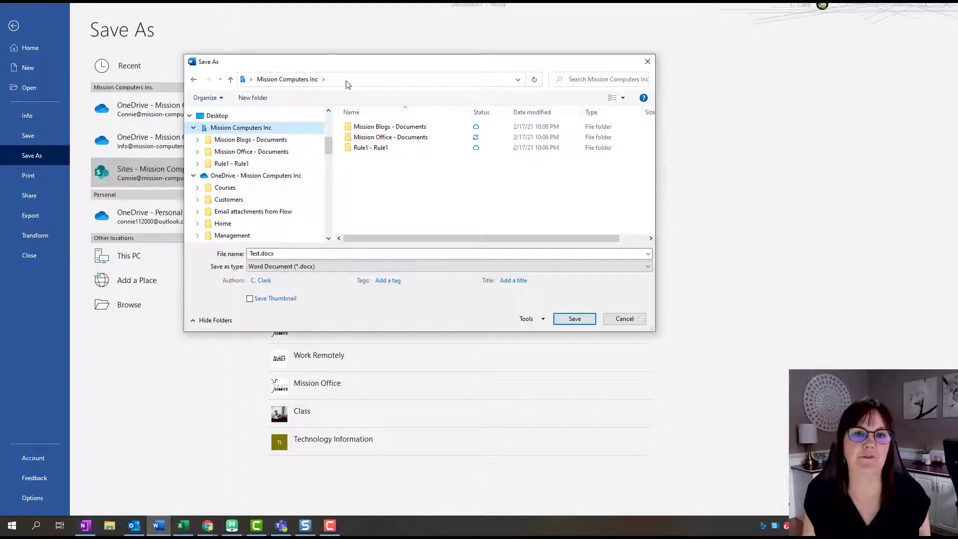
click(327, 81)
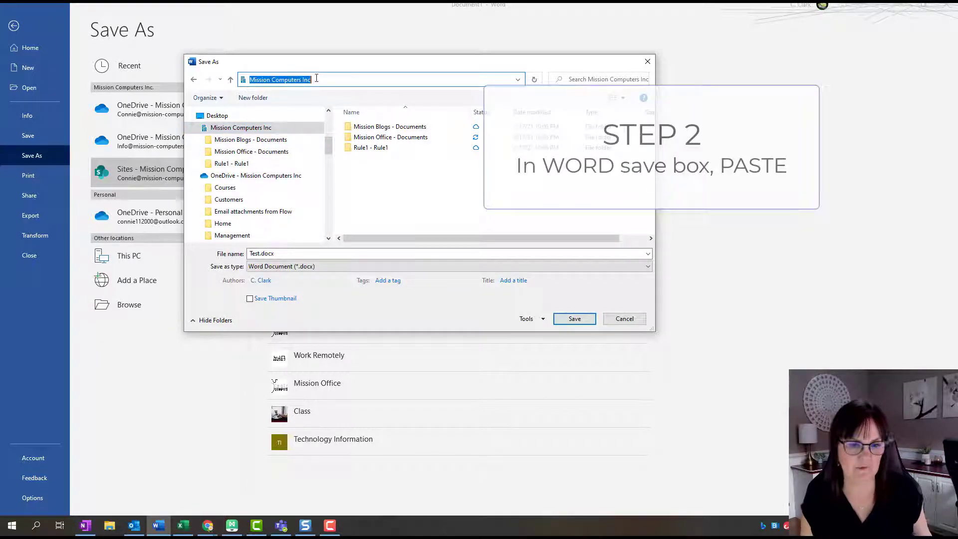
right_click(317, 78)
click(330, 122)
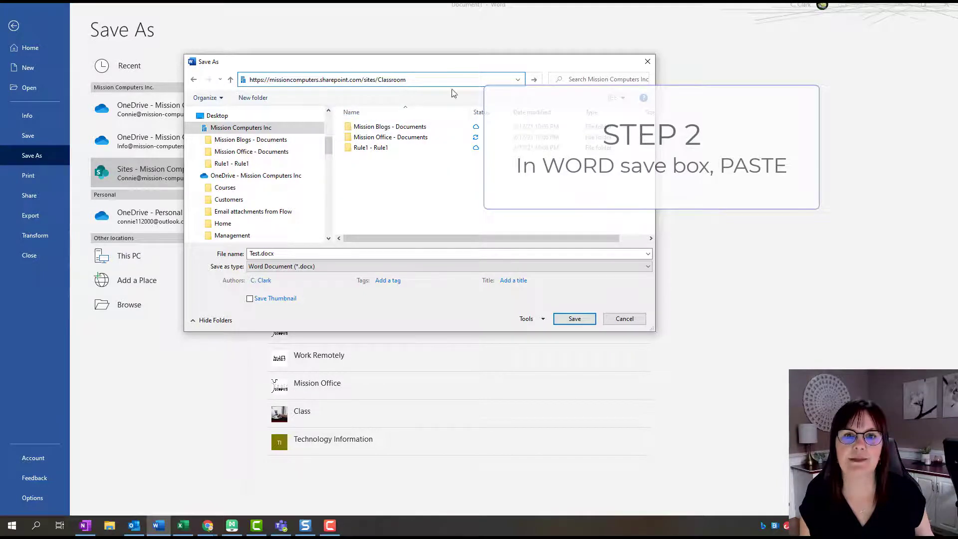
click(434, 77)
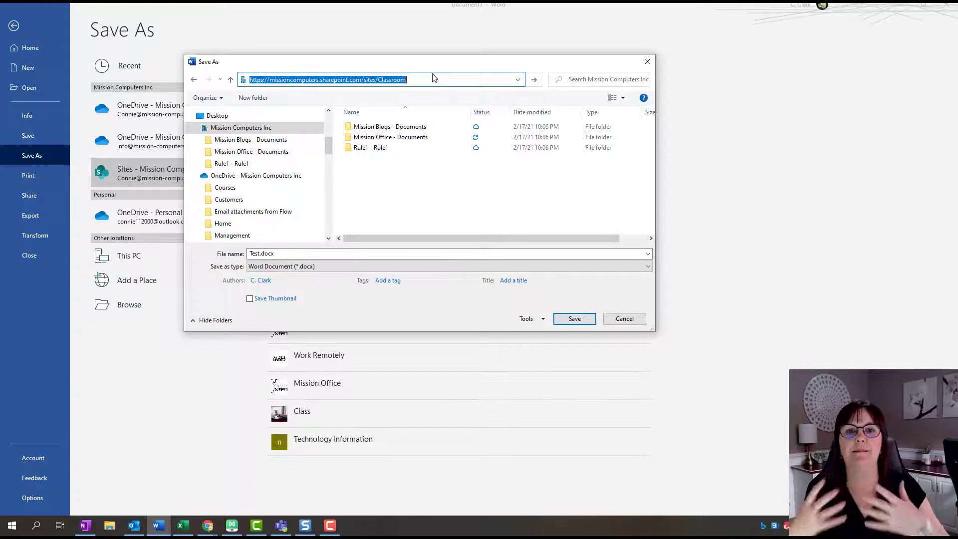
key(Return)
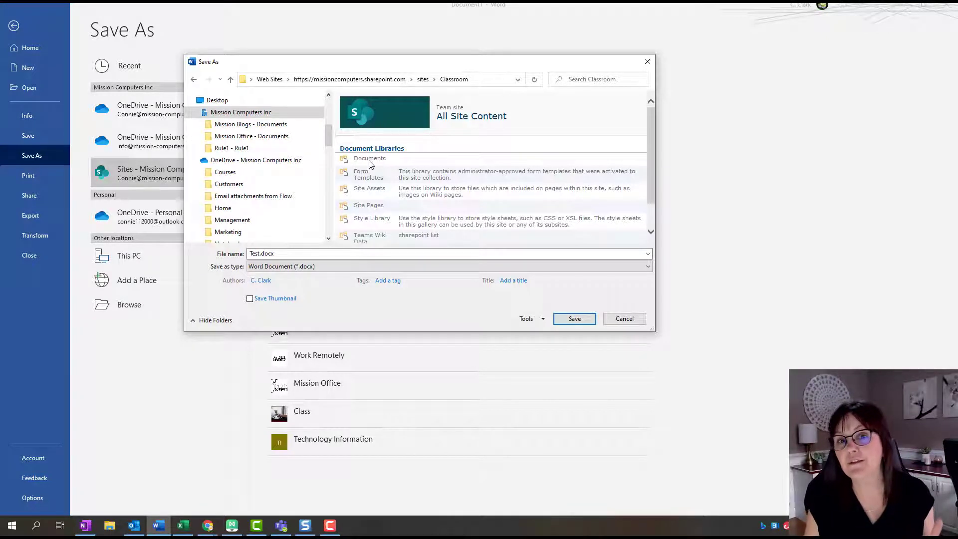
Step: Open the Classroom site's Documents library, then its General folder
scroll(376, 205, down, 1)
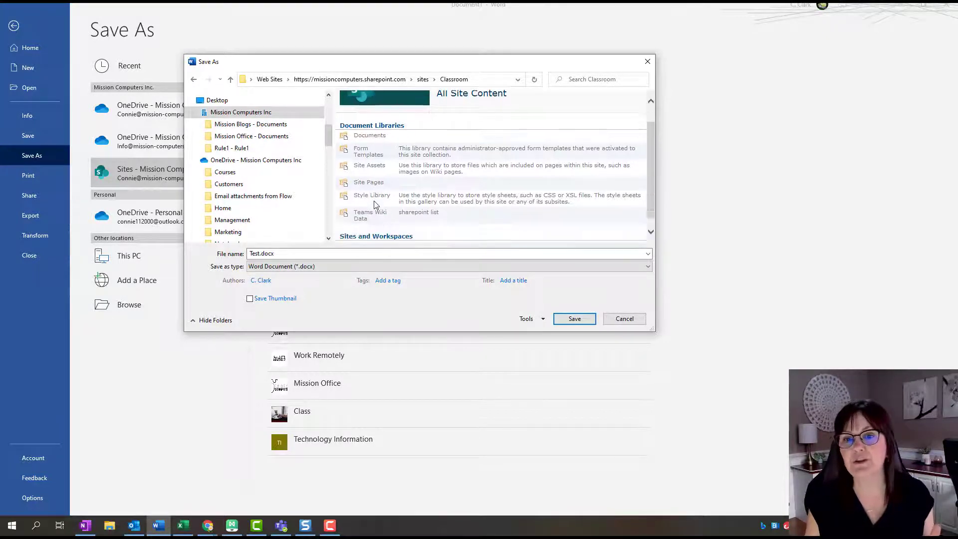
scroll(376, 203, up, 1)
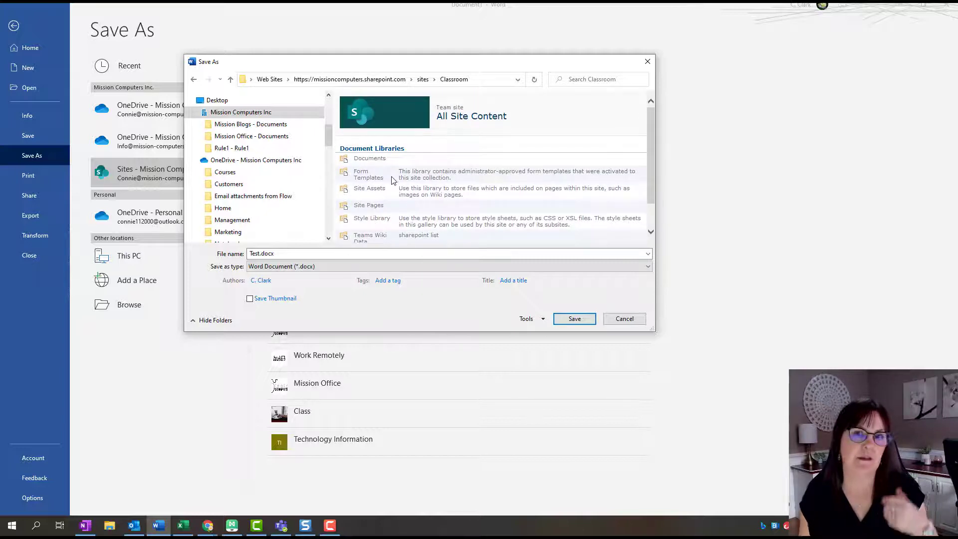
click(368, 161)
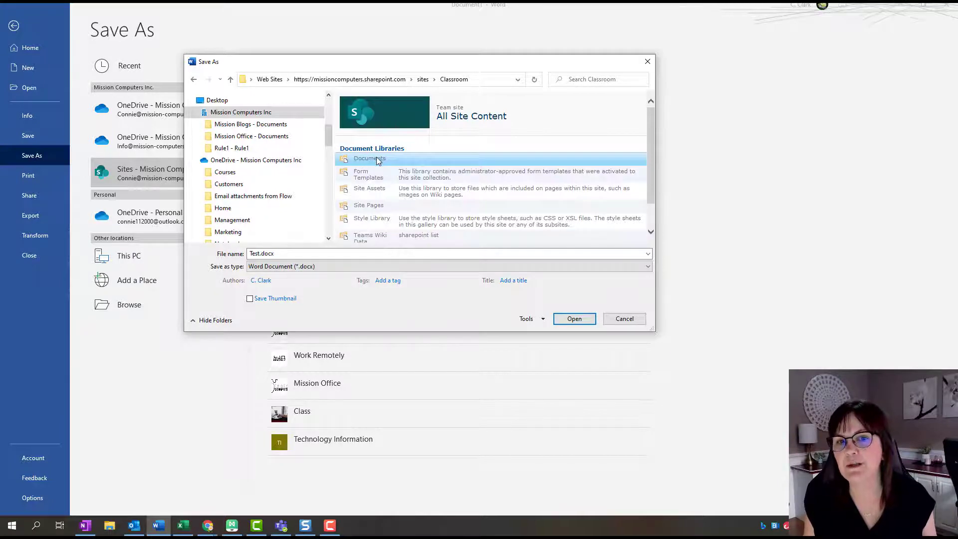
double_click(378, 158)
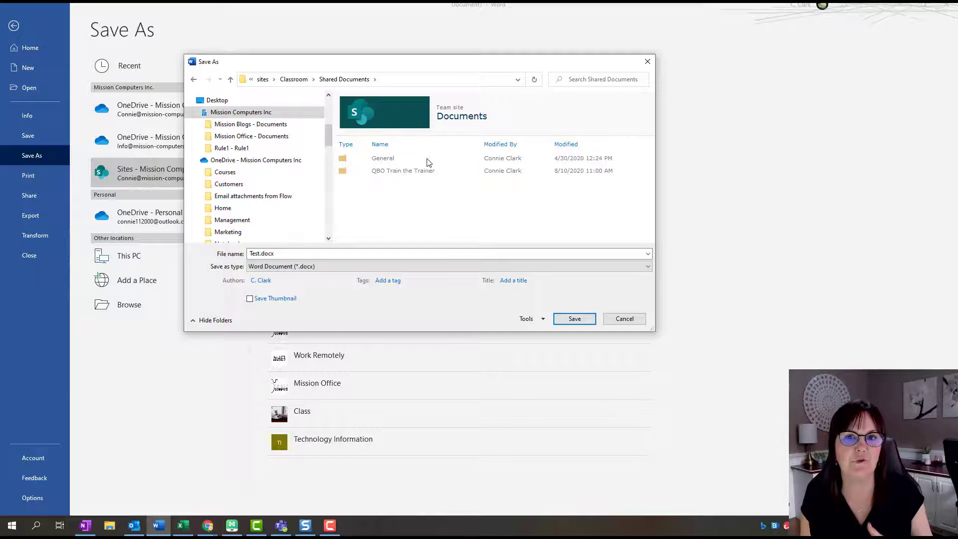
click(370, 163)
double_click(369, 159)
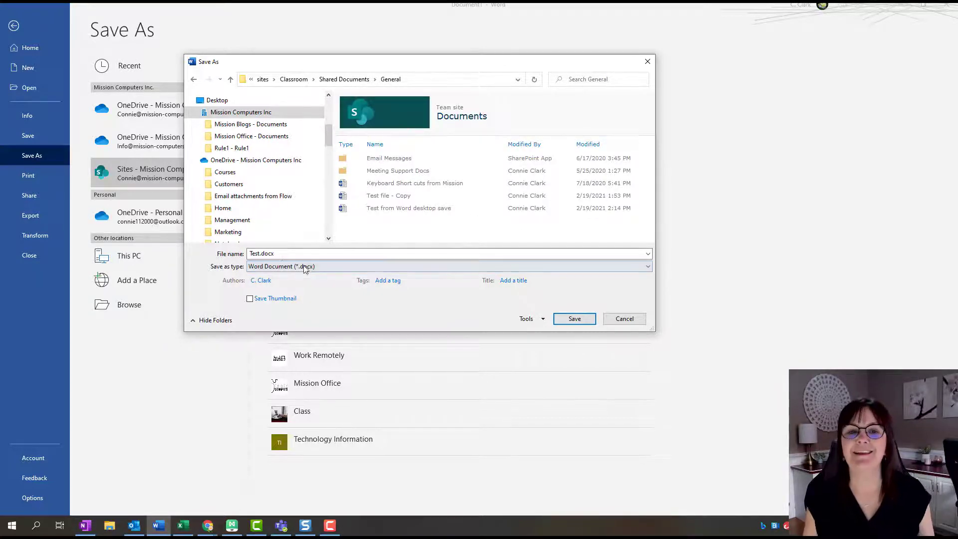
Step: Name the file 'Test 3 for Video.docx' and save it in General
click(269, 253)
click(260, 253)
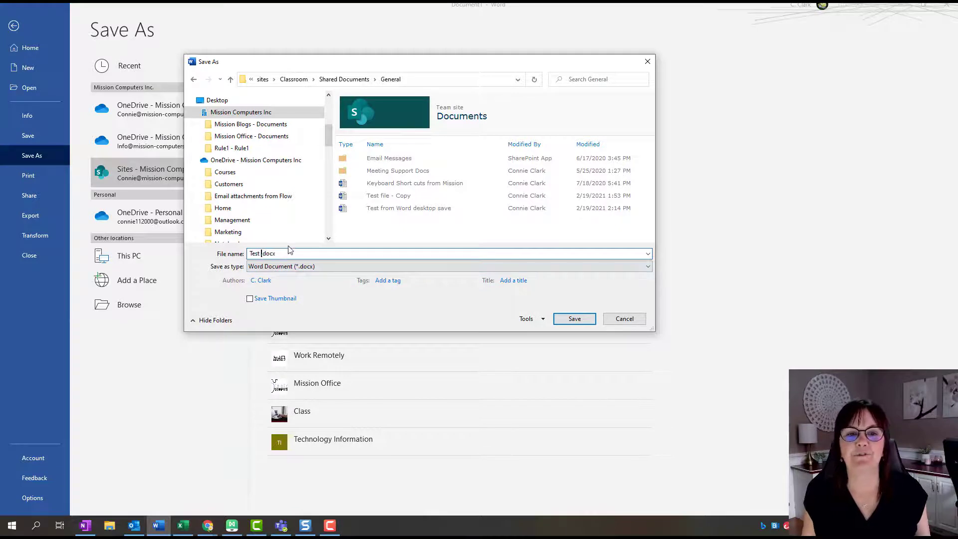
text(3 for)
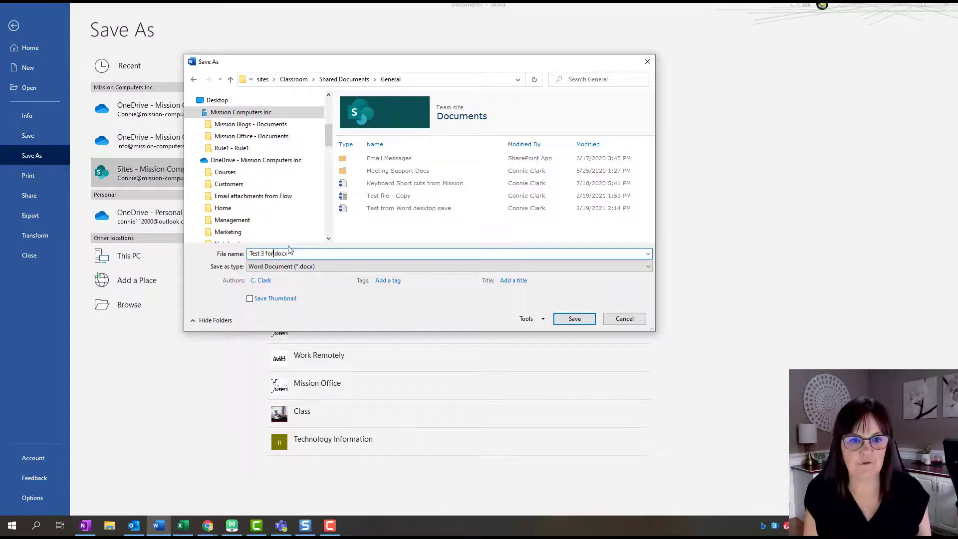
text( Video)
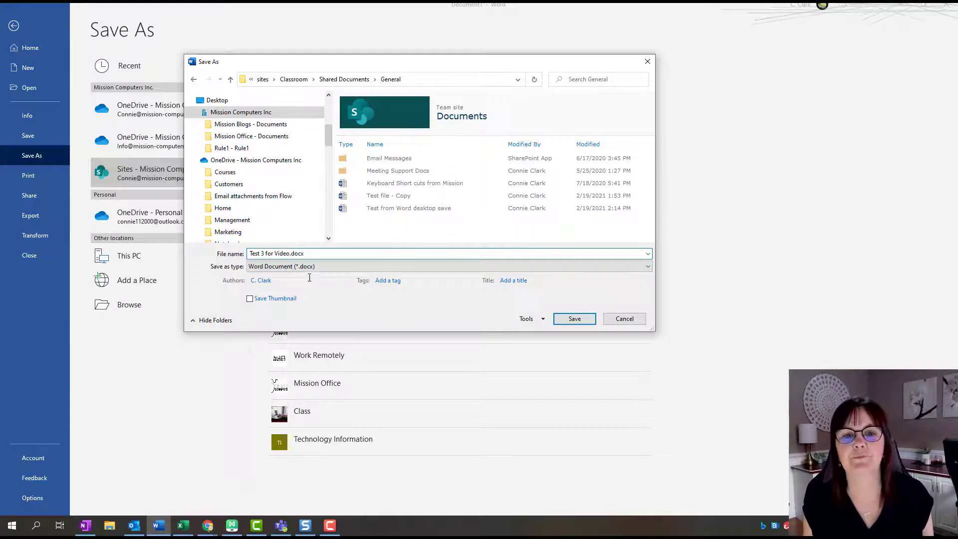
click(574, 320)
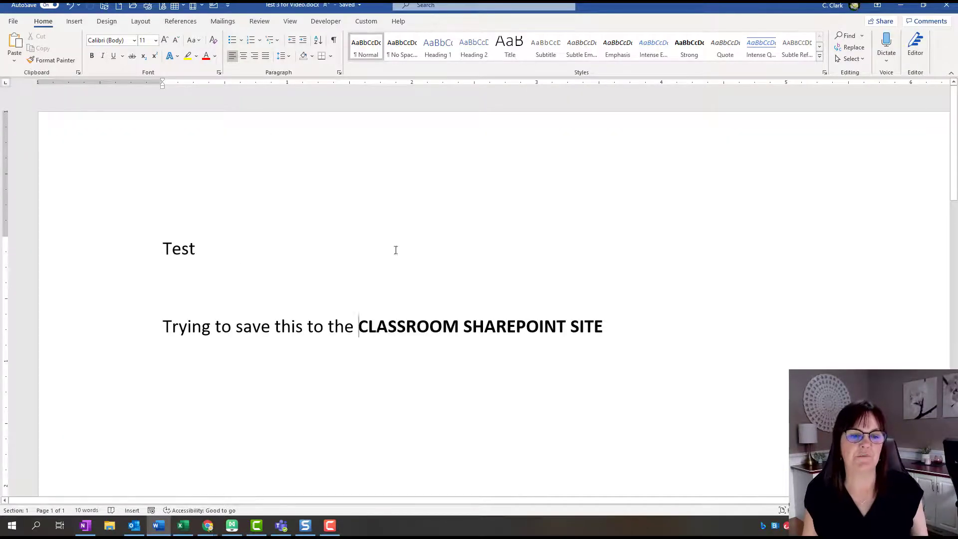
Step: Close Word and open Test 3 for Video.docx from Classroom's General folder in SharePoint
click(947, 7)
click(41, 54)
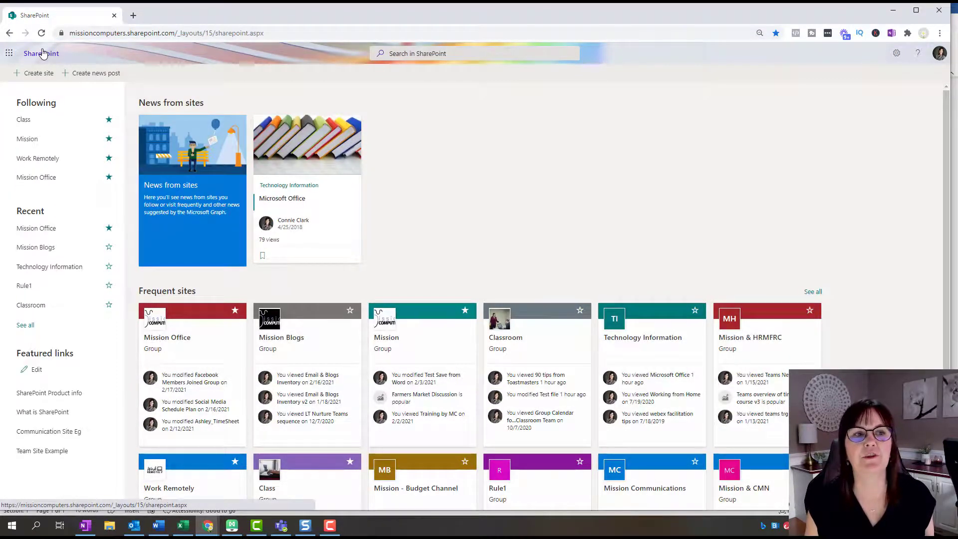
click(38, 306)
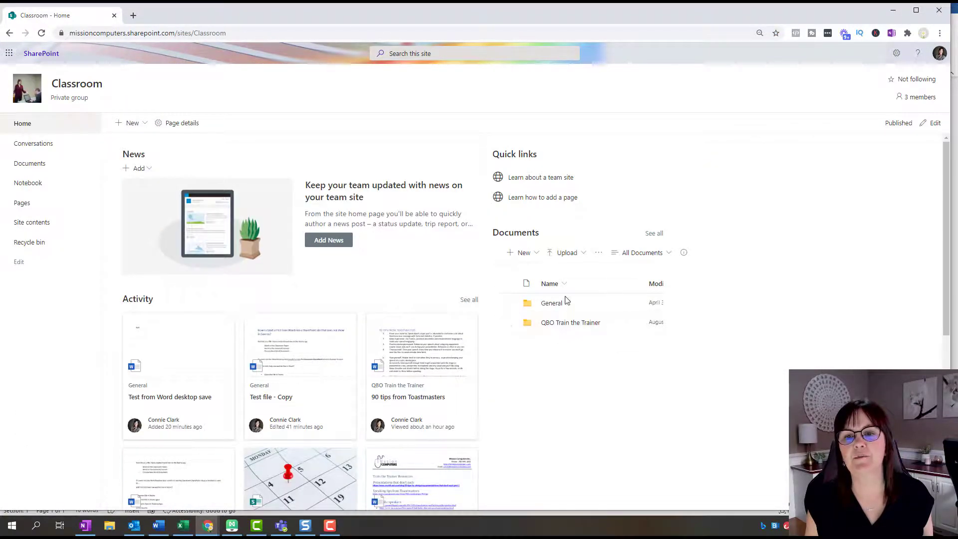
click(552, 303)
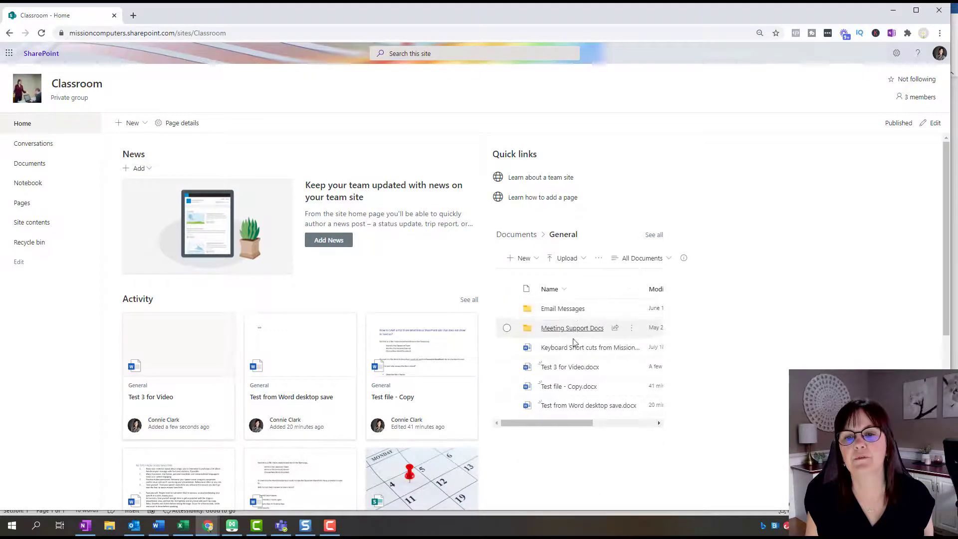
click(568, 371)
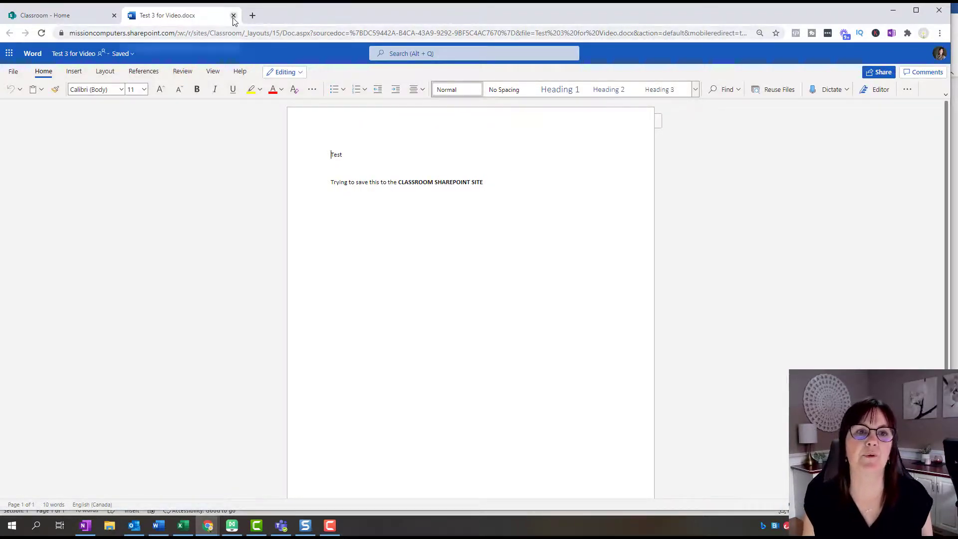
Step: In Teams, open Test 3 for Video.docx from the Classroom General channel's Files tab
click(281, 526)
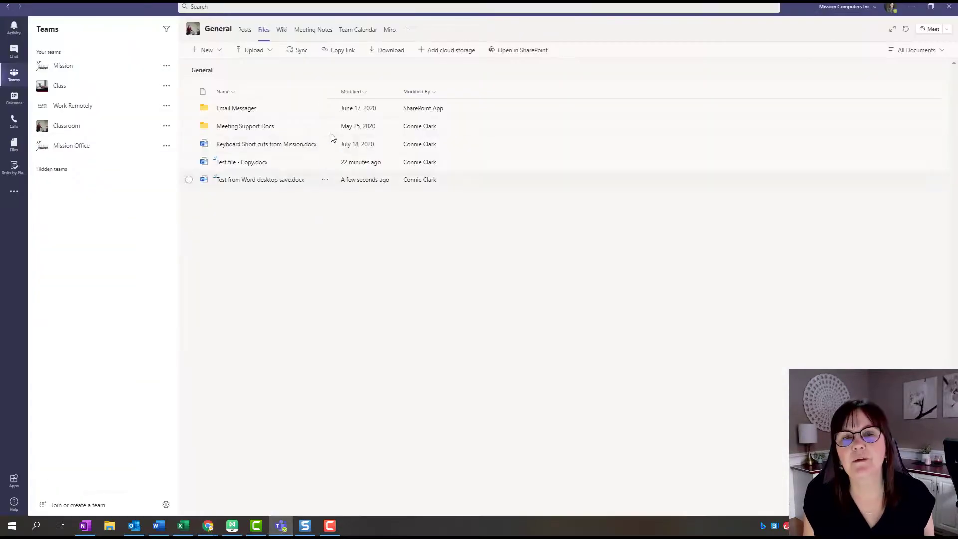
click(59, 126)
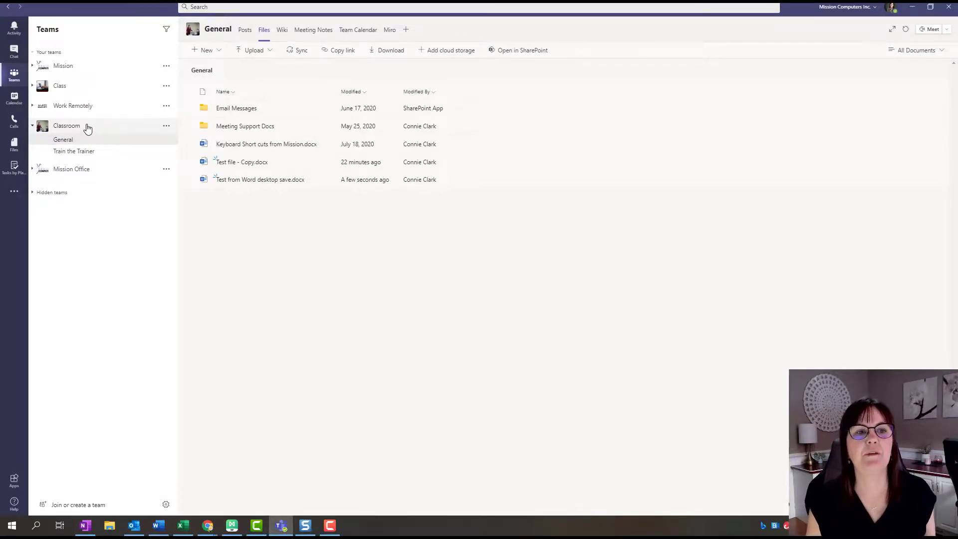
click(87, 129)
click(87, 129)
click(75, 139)
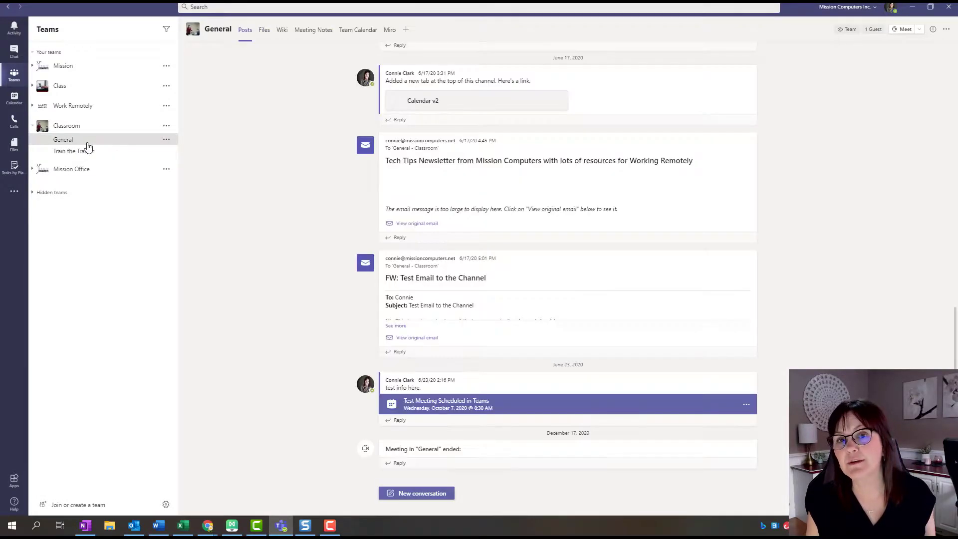
click(265, 35)
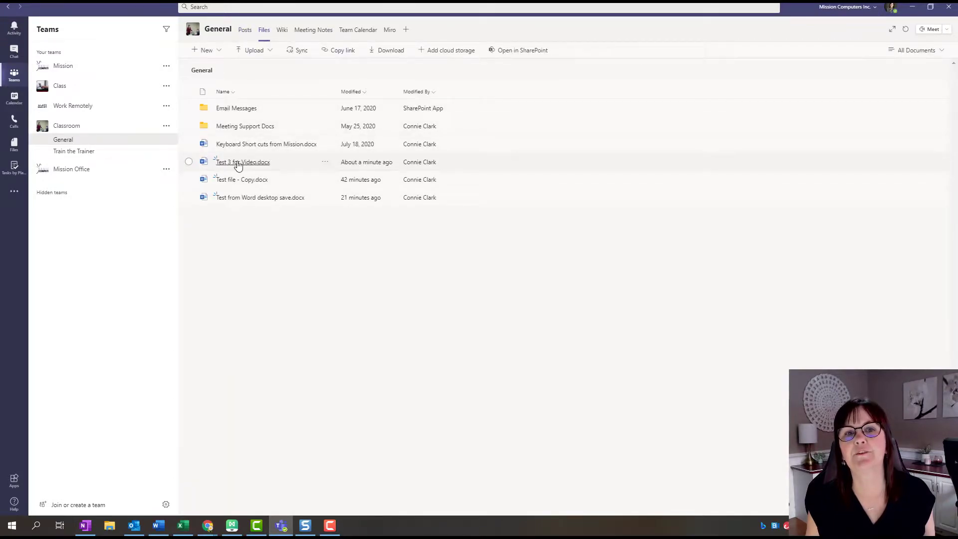
click(239, 164)
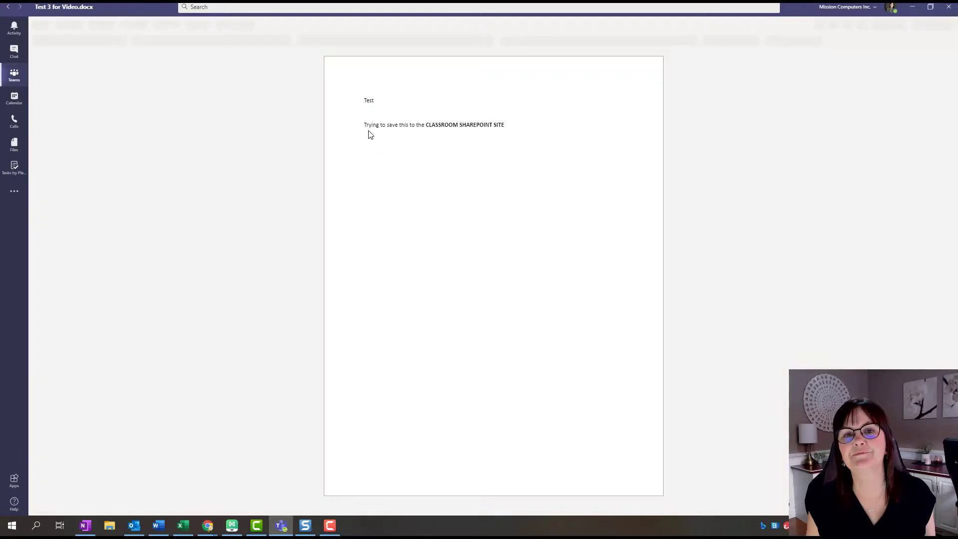